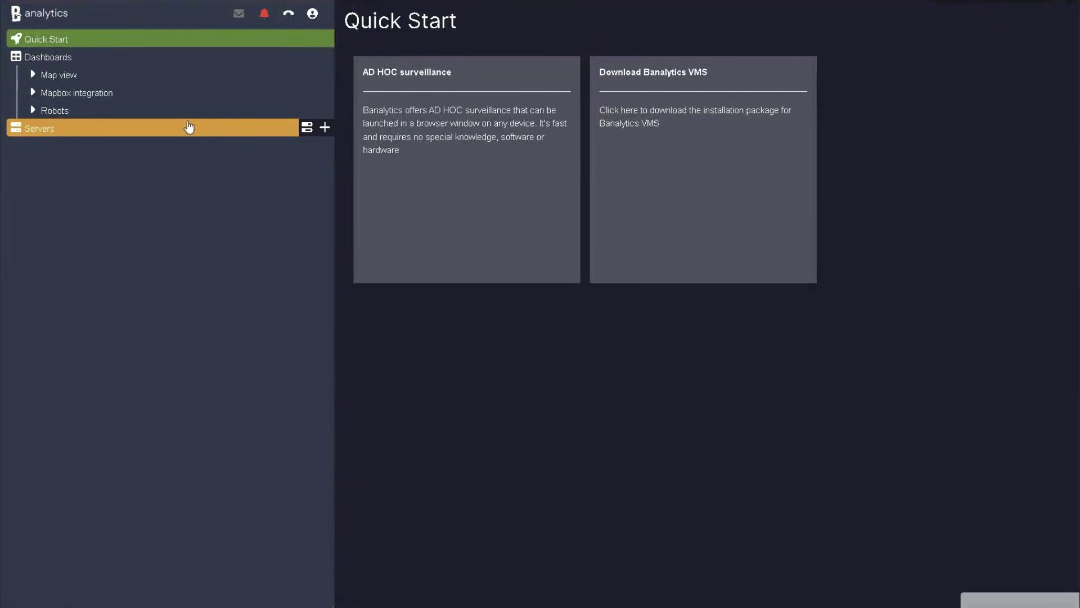
# List Ubuntu Modbus's installed modules (Gamepads & Joysticks, modbus 0.1.0) and connect to that server
pyautogui.click(307, 129)
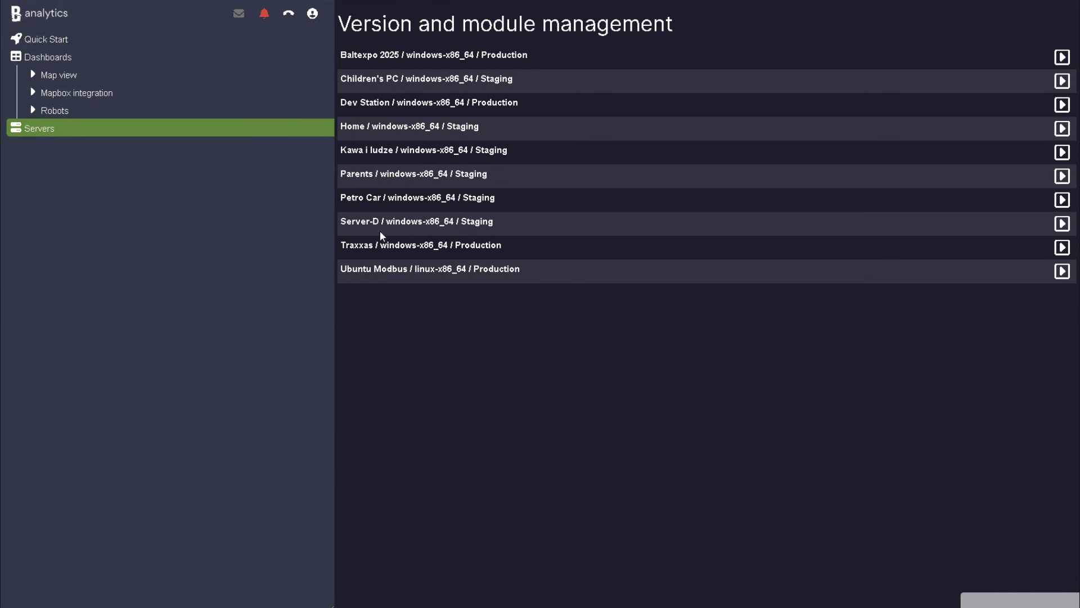
pyautogui.click(400, 278)
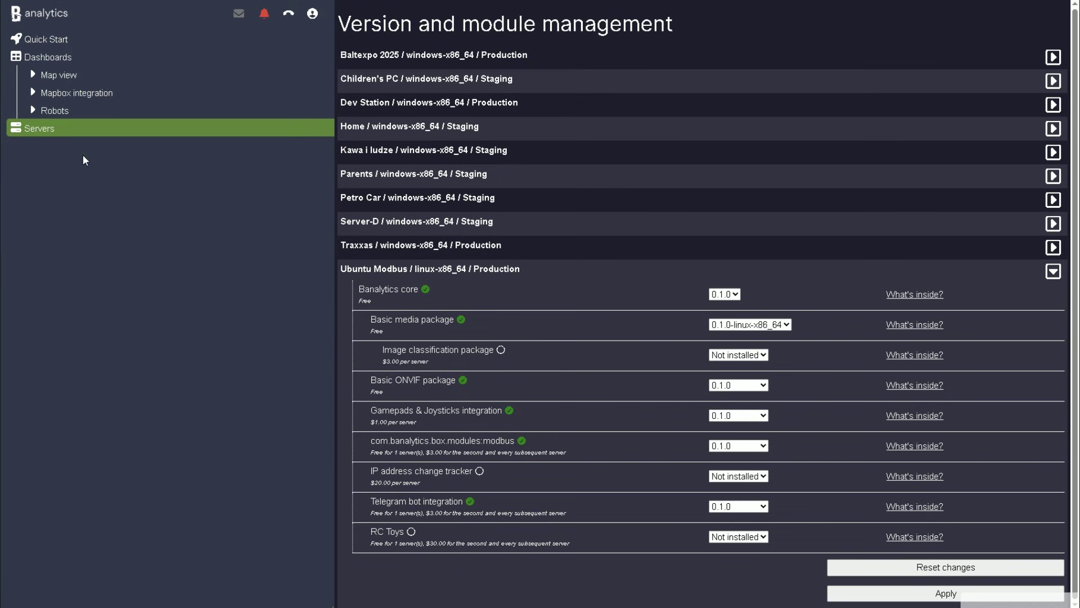
pyautogui.click(47, 135)
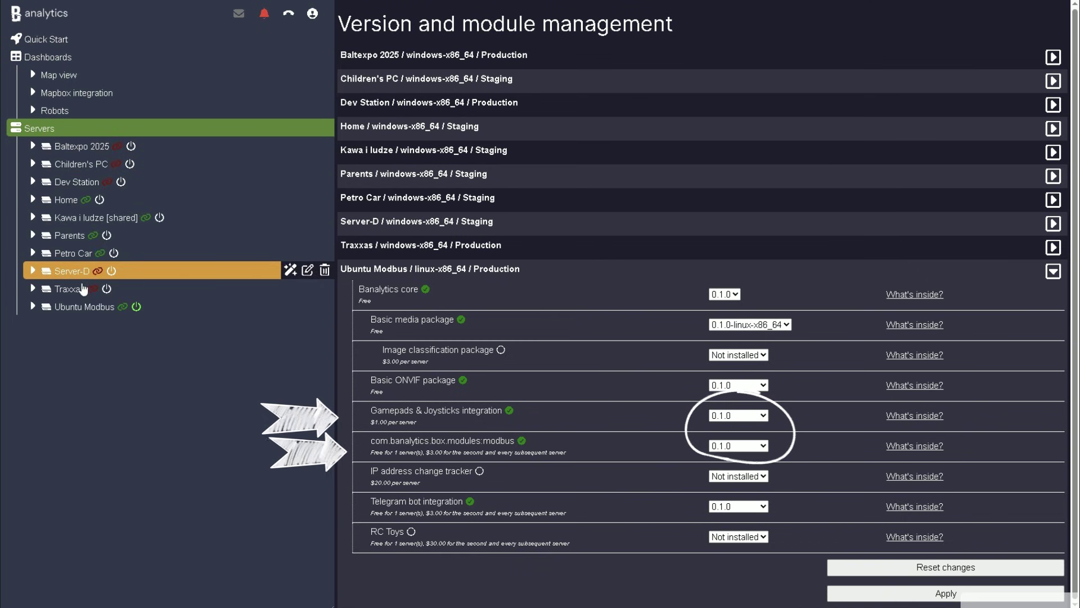
pyautogui.click(82, 307)
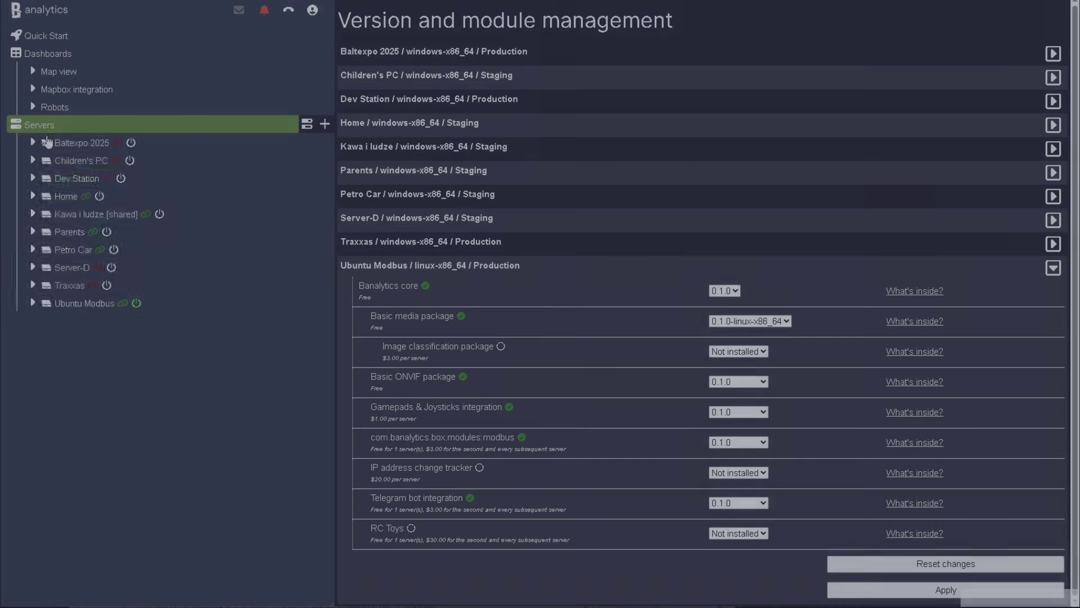
# Add USB Camera 'Cam' at 800x600 and 30 fps to Ubuntu Modbus and open its live feed
pyautogui.click(85, 303)
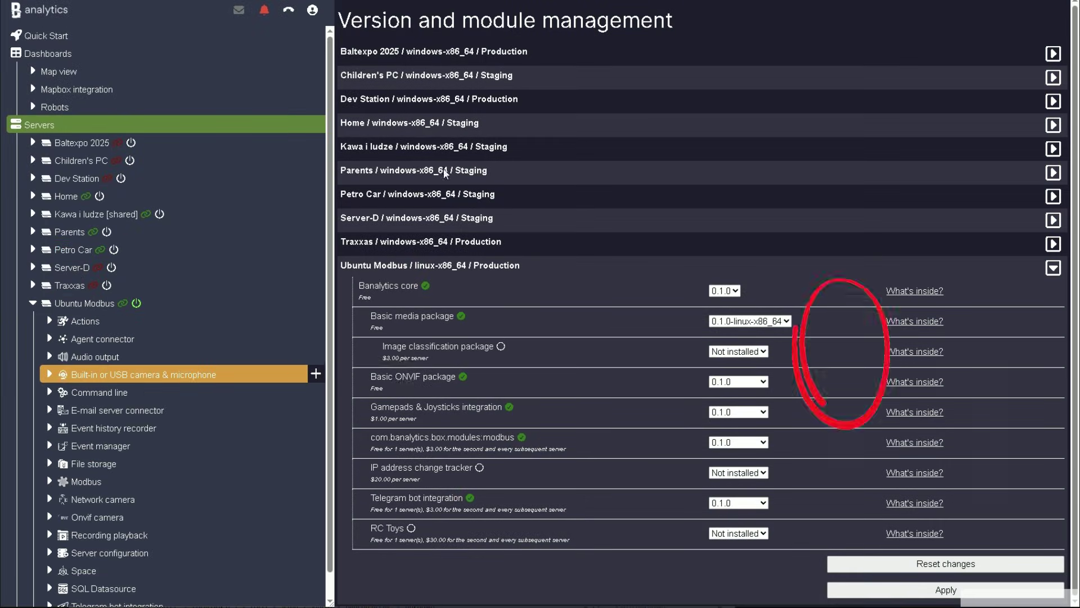
pyautogui.click(315, 374)
pyautogui.click(457, 137)
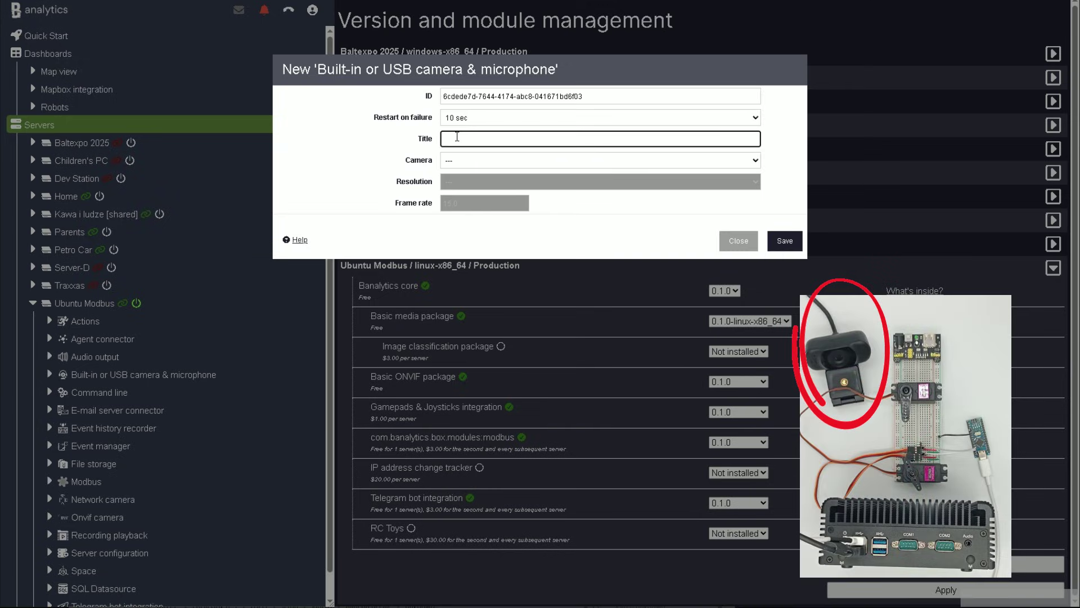
pyautogui.click(463, 160)
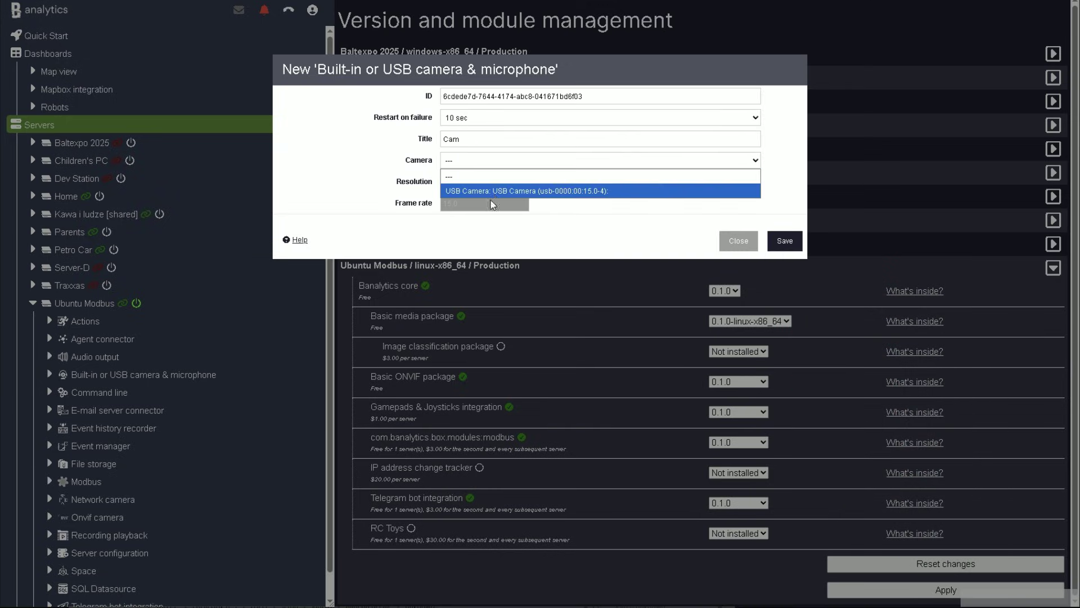
pyautogui.click(494, 191)
pyautogui.click(495, 181)
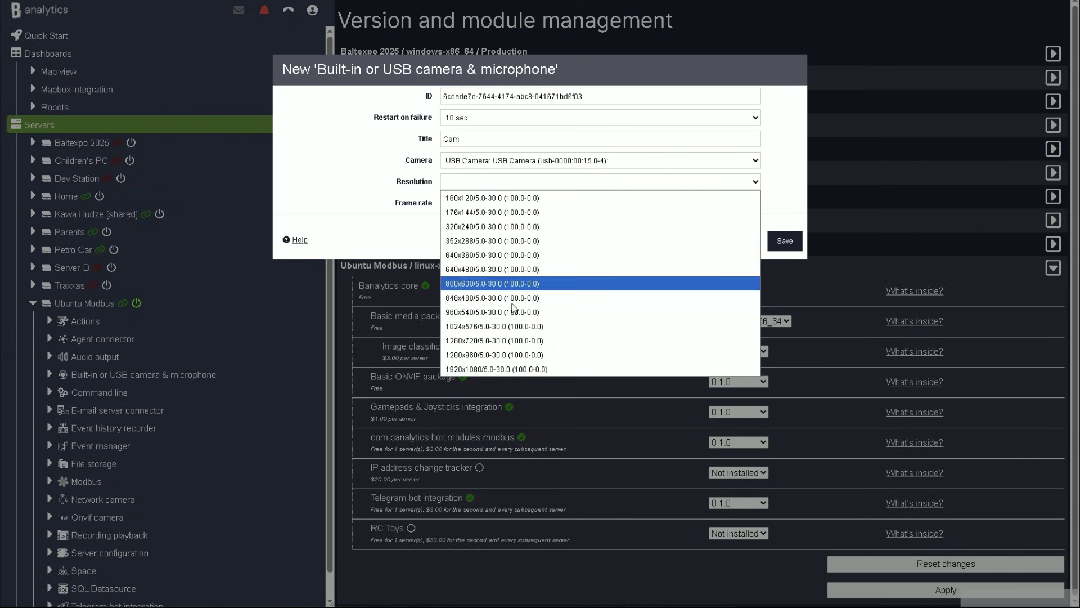
pyautogui.click(518, 284)
pyautogui.press('Tab')
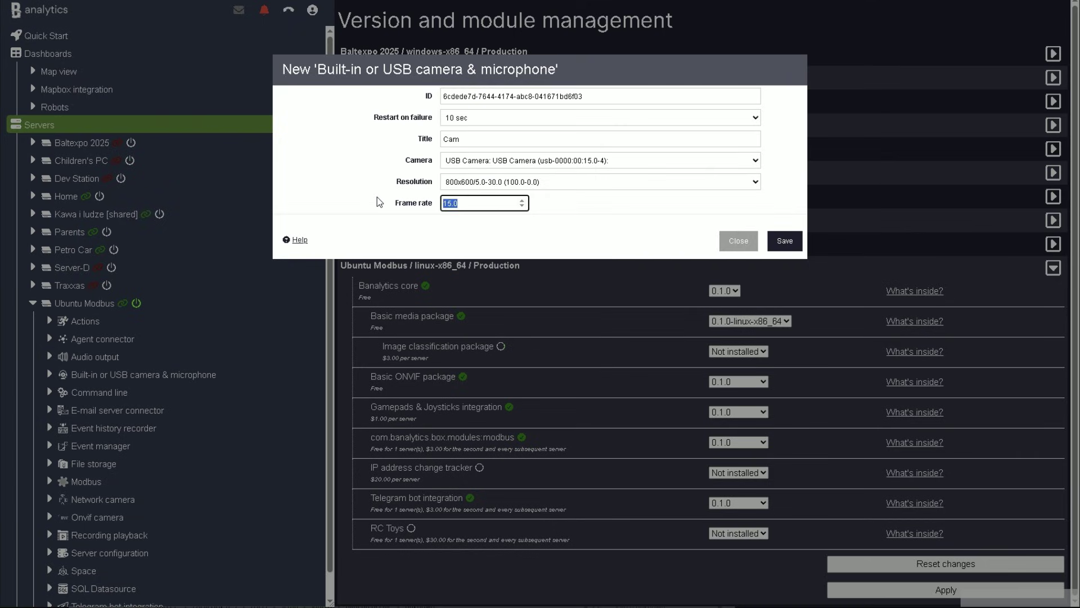
pyautogui.write('30')
pyautogui.click(775, 243)
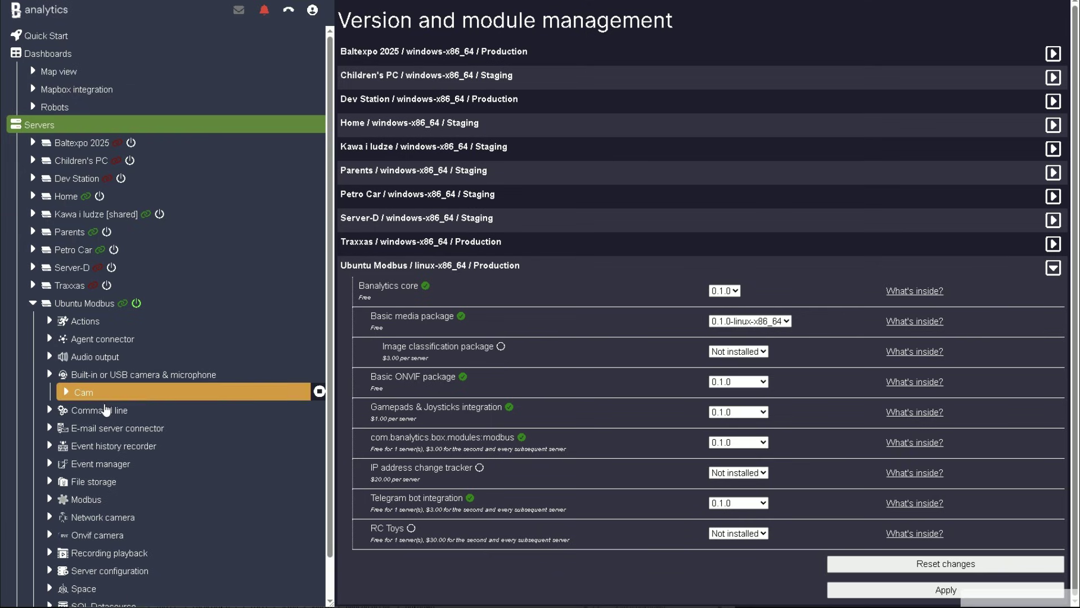
pyautogui.click(112, 393)
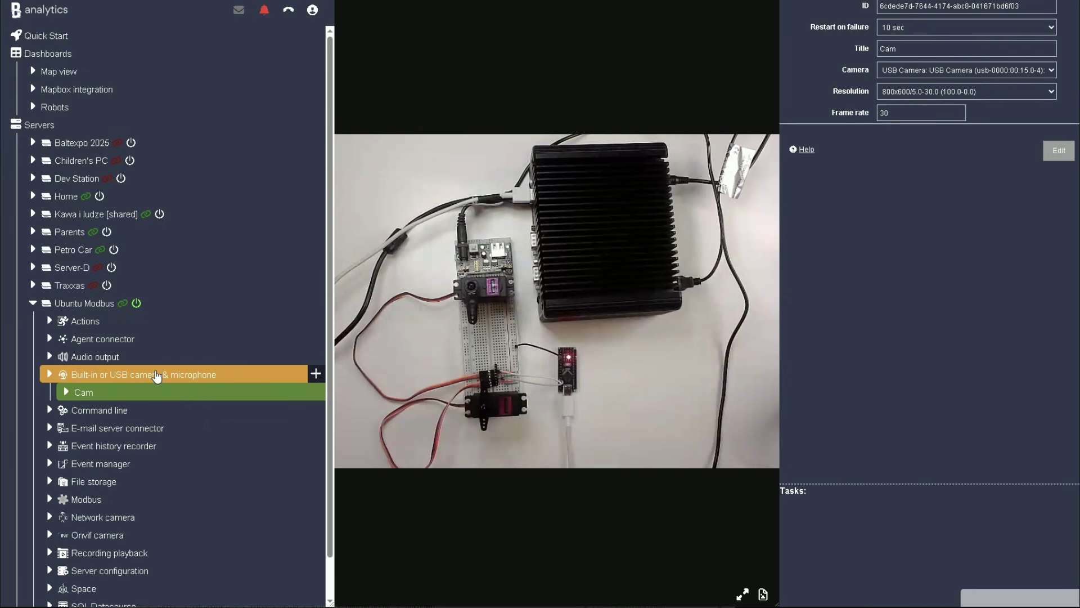
pyautogui.scroll(-1, 251, 460)
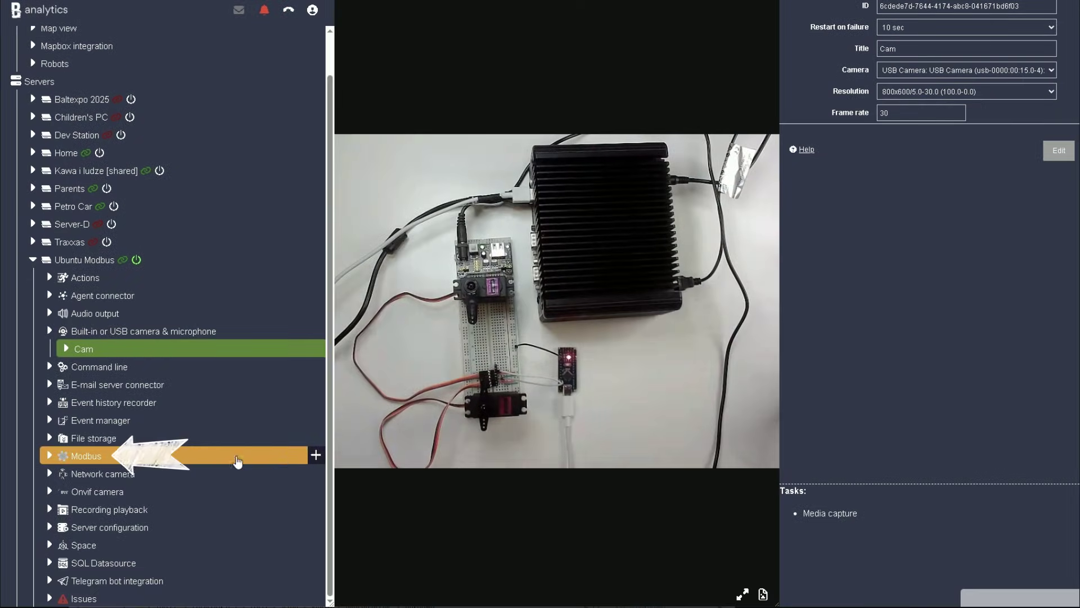
# Add Modbus connection 'Arduino Modbus' on port USB Serial(1-3) and view its settings
pyautogui.click(316, 455)
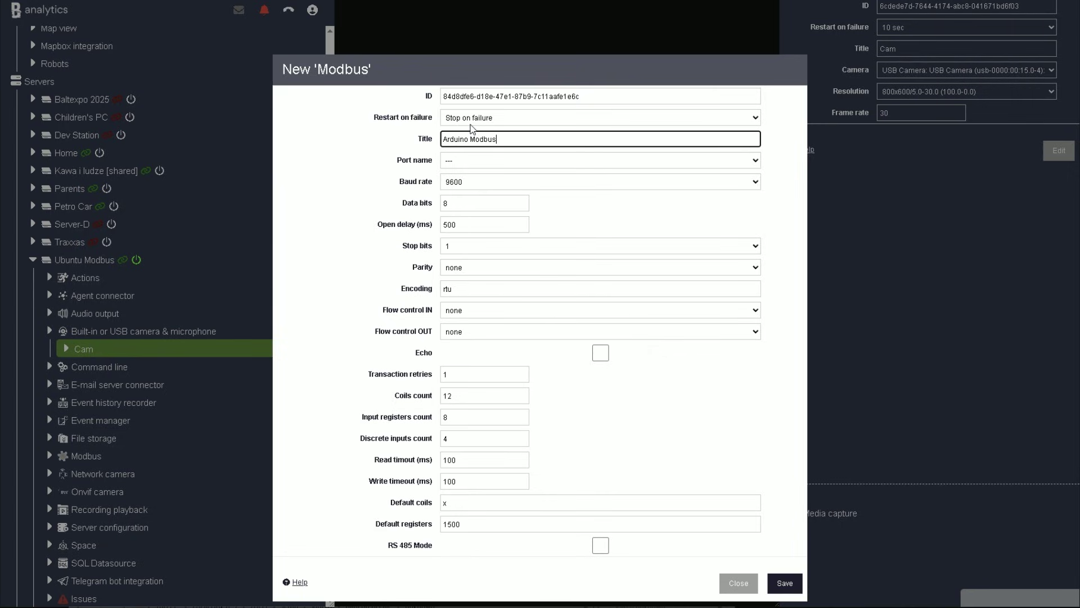
pyautogui.click(455, 166)
pyautogui.click(456, 184)
pyautogui.click(785, 583)
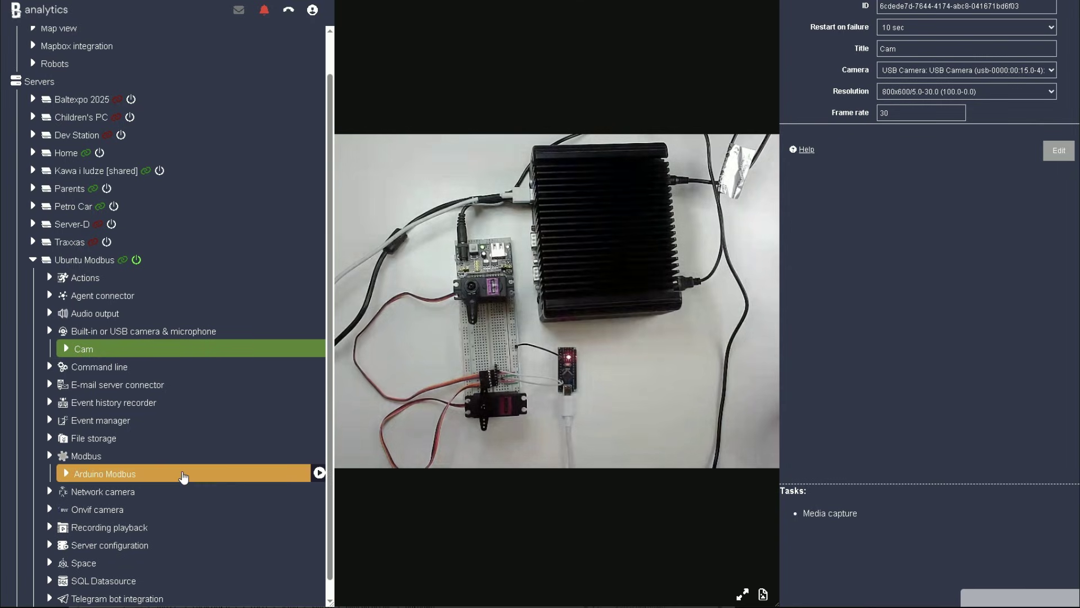
pyautogui.click(184, 475)
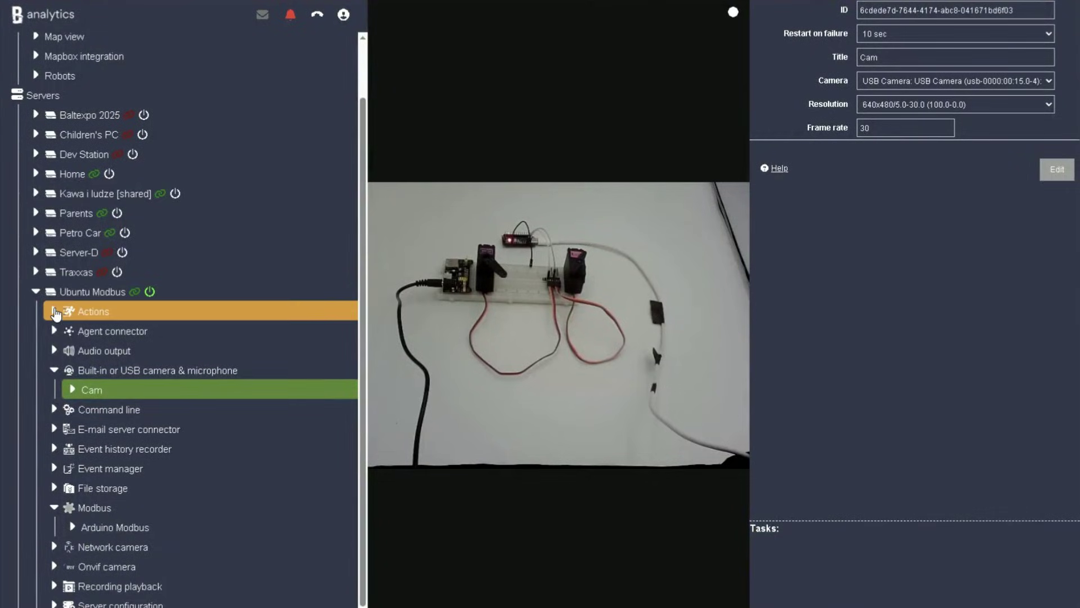
# Create Set Register actions 7-1000 and 7-1500 on register index 7 with values 1000 and 1500
pyautogui.click(55, 311)
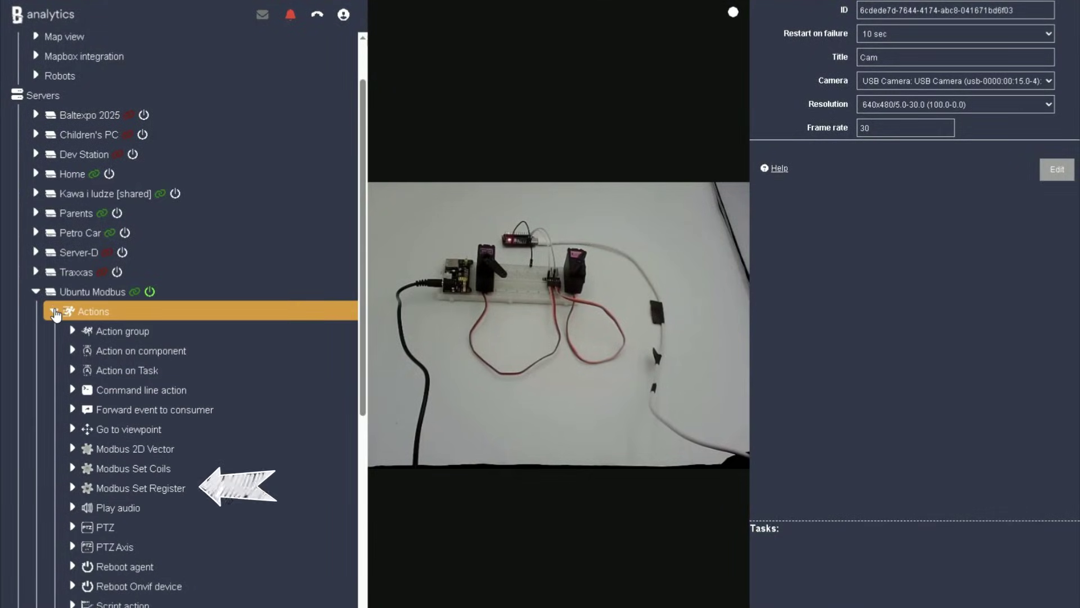
pyautogui.click(348, 486)
pyautogui.click(457, 153)
pyautogui.write('7-1000')
pyautogui.press('Left')
pyautogui.press('Left')
pyautogui.press('Left')
pyautogui.press('Left')
pyautogui.write('-')
pyautogui.doubleClick(444, 203)
pyautogui.write('7')
pyautogui.press('Tab')
pyautogui.write('1000')
pyautogui.click(809, 269)
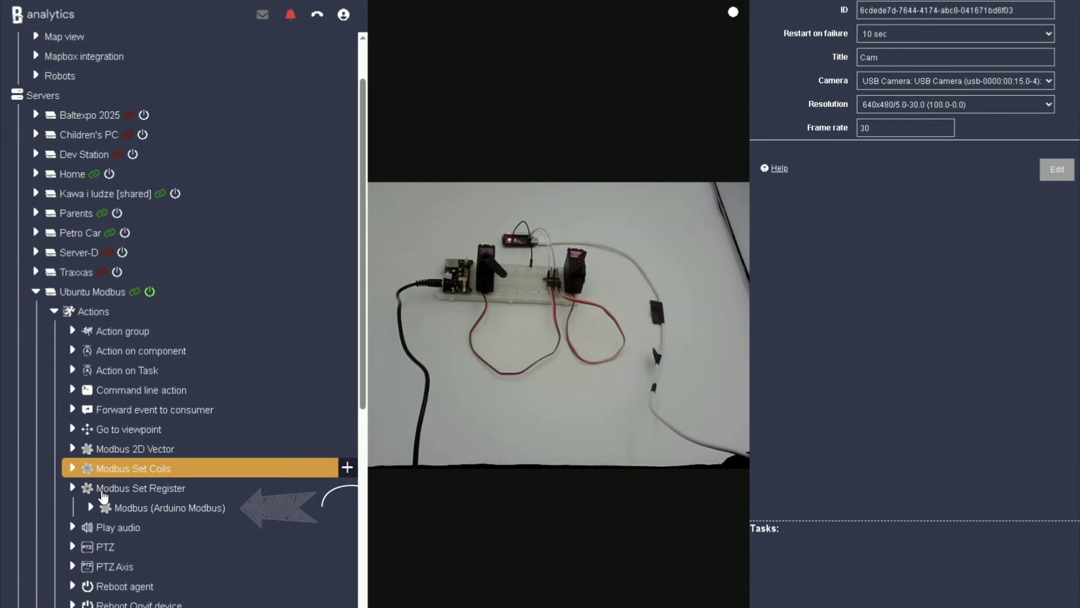
pyautogui.click(347, 506)
pyautogui.click(465, 155)
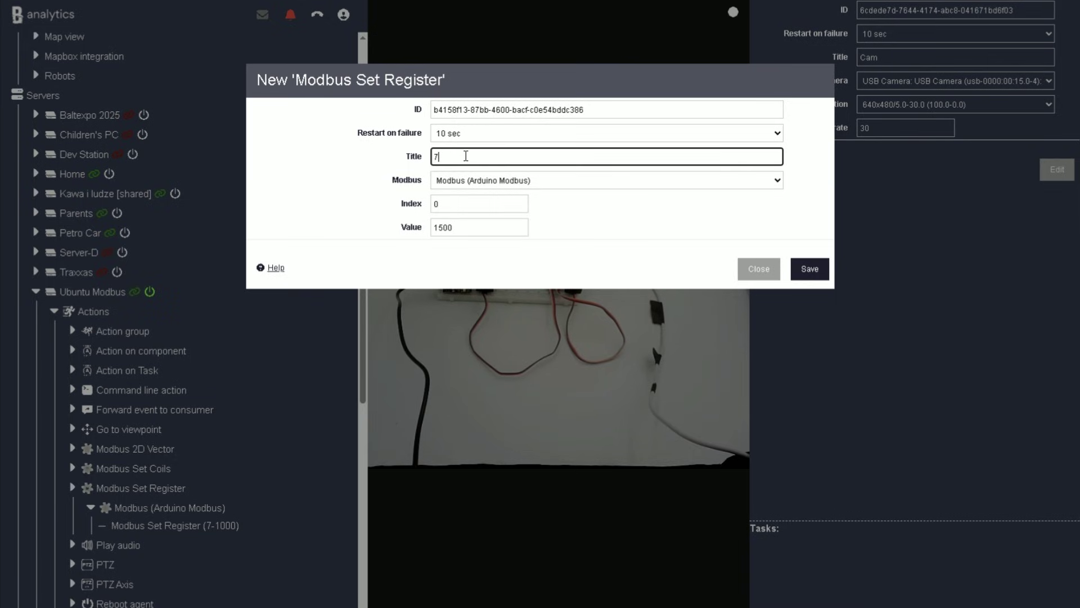
pyautogui.write('7-1500')
pyautogui.doubleClick(467, 204)
pyautogui.write('7')
pyautogui.click(809, 269)
# Create Set Register action 8-1000 (index 8, value 1000) and start the 8-1500 action
pyautogui.click(348, 506)
pyautogui.click(455, 157)
pyautogui.write('8-1000')
pyautogui.press('Tab')
pyautogui.press('Tab')
pyautogui.write('8')
pyautogui.press('Tab')
pyautogui.write('1000')
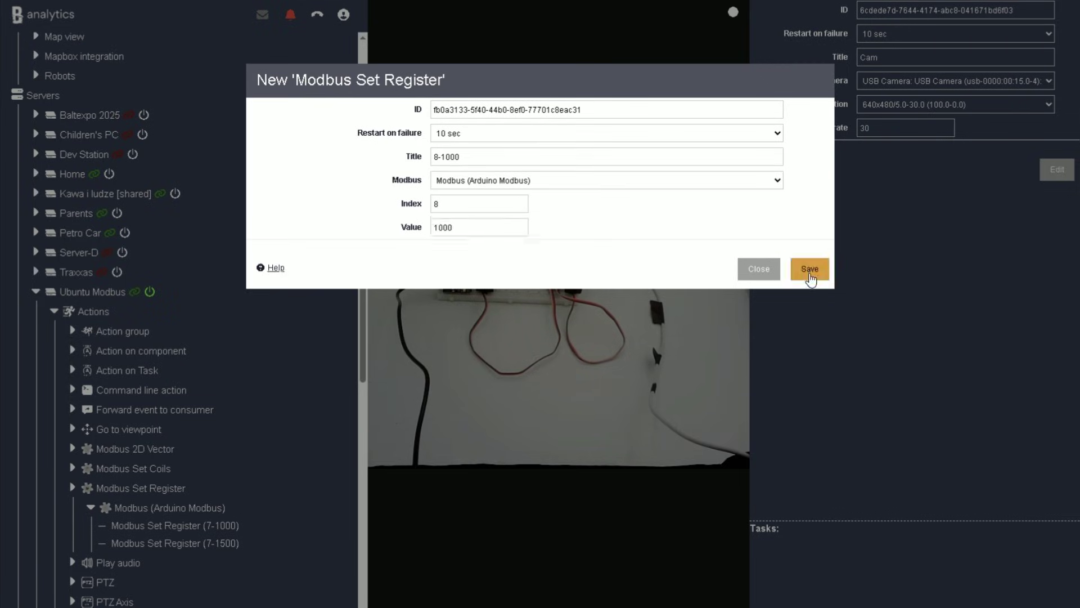
pyautogui.click(810, 269)
pyautogui.click(346, 506)
pyautogui.click(444, 158)
pyautogui.write('8-1500')
pyautogui.press('Tab')
pyautogui.press('Tab')
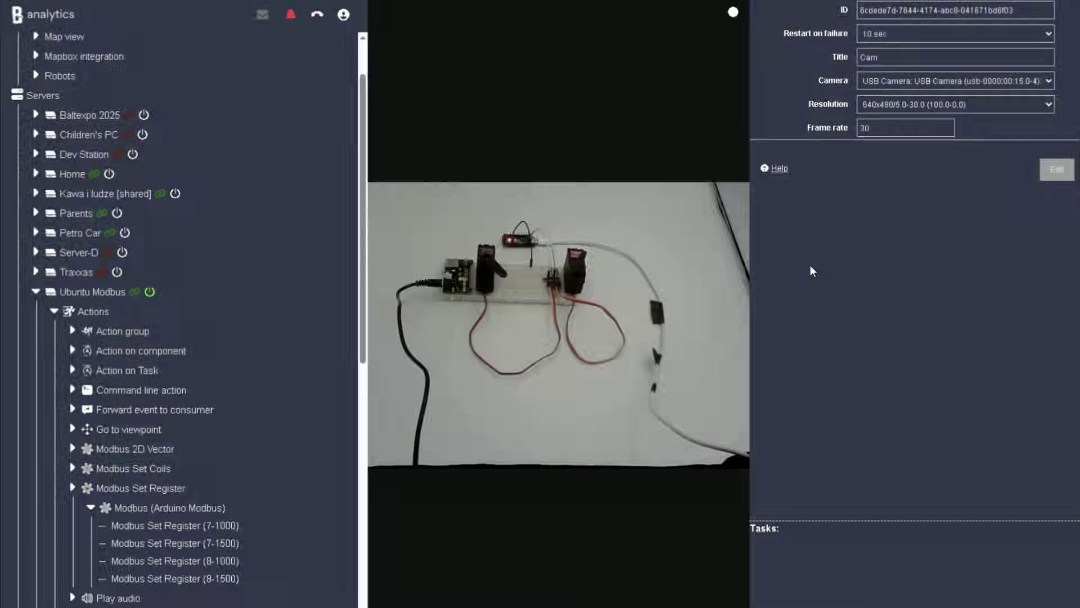
# Save the 8-1500 action, then manually run the 7-1000 and 8-1000 servo actions
pyautogui.click(810, 269)
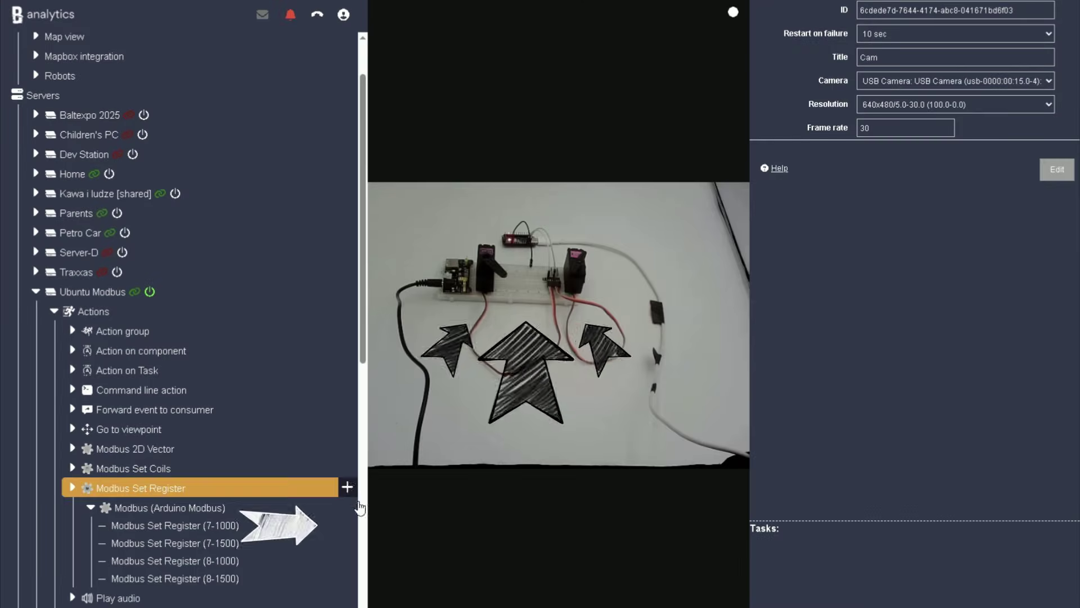
pyautogui.click(347, 524)
pyautogui.click(802, 169)
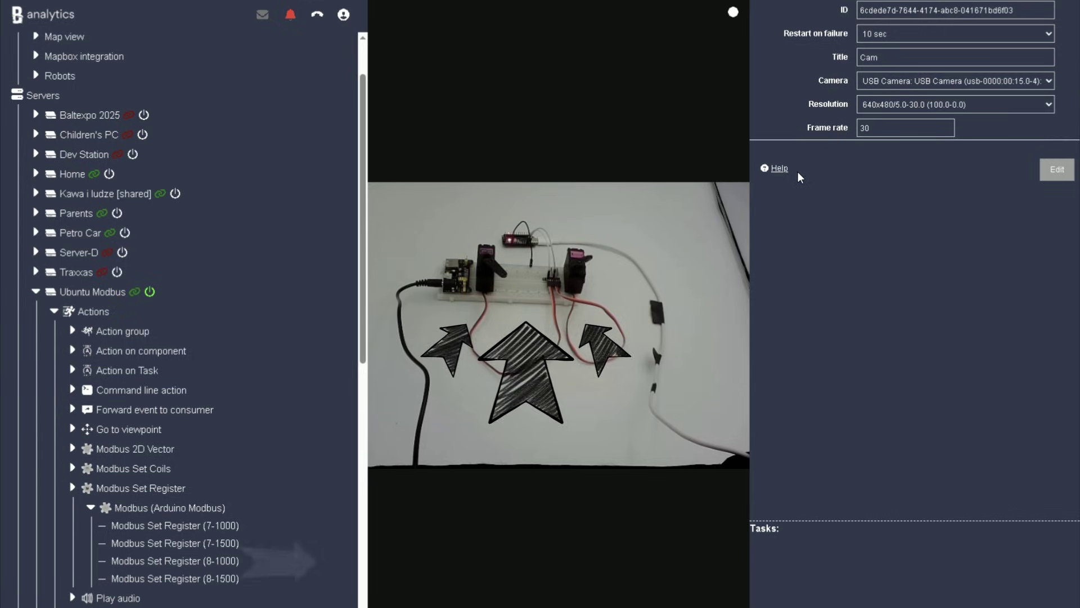
pyautogui.click(352, 561)
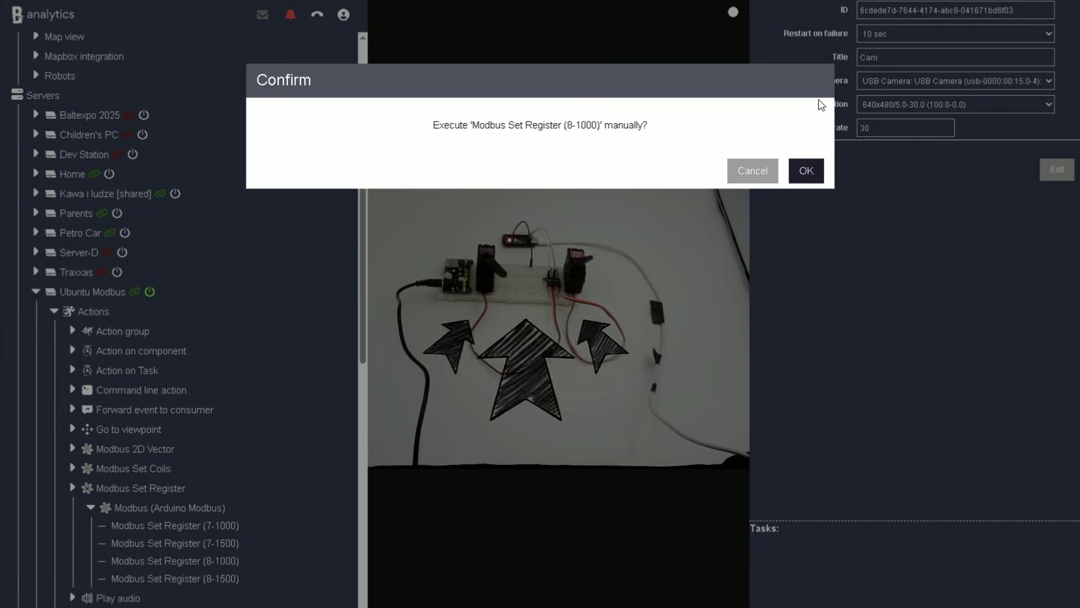
pyautogui.click(806, 170)
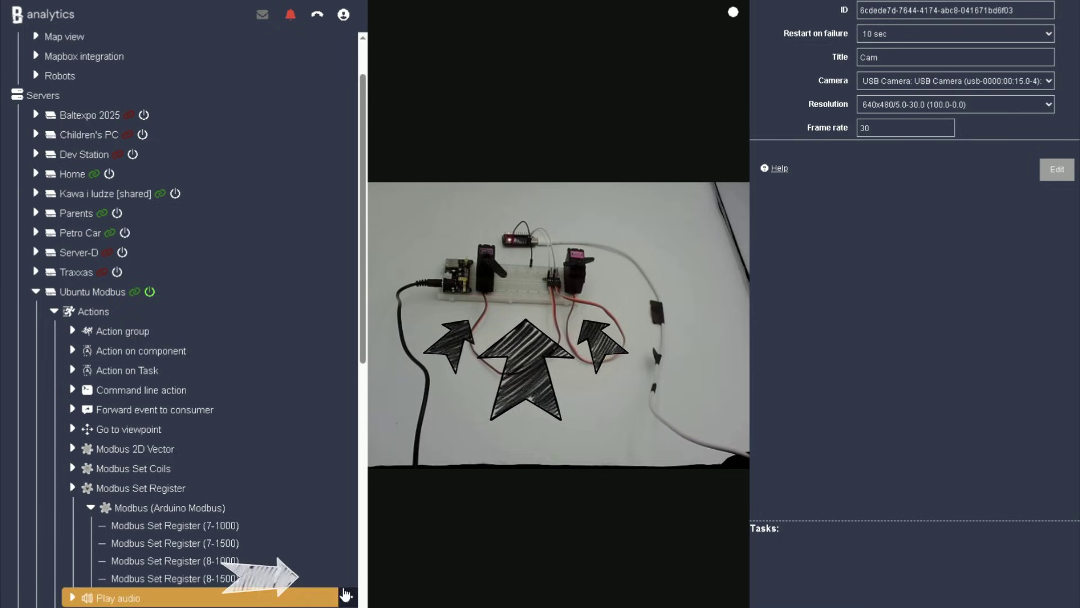
# Manually run the 8-1500, 8-1000 and 7-1500 actions, confirming each, to move the servos
pyautogui.click(347, 578)
pyautogui.click(805, 171)
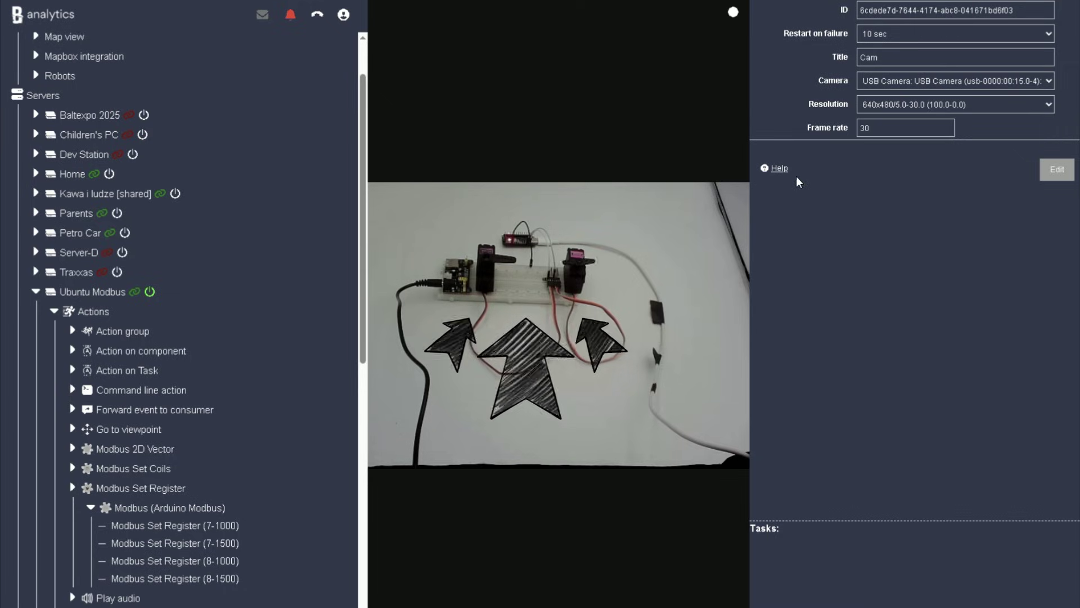
pyautogui.click(352, 560)
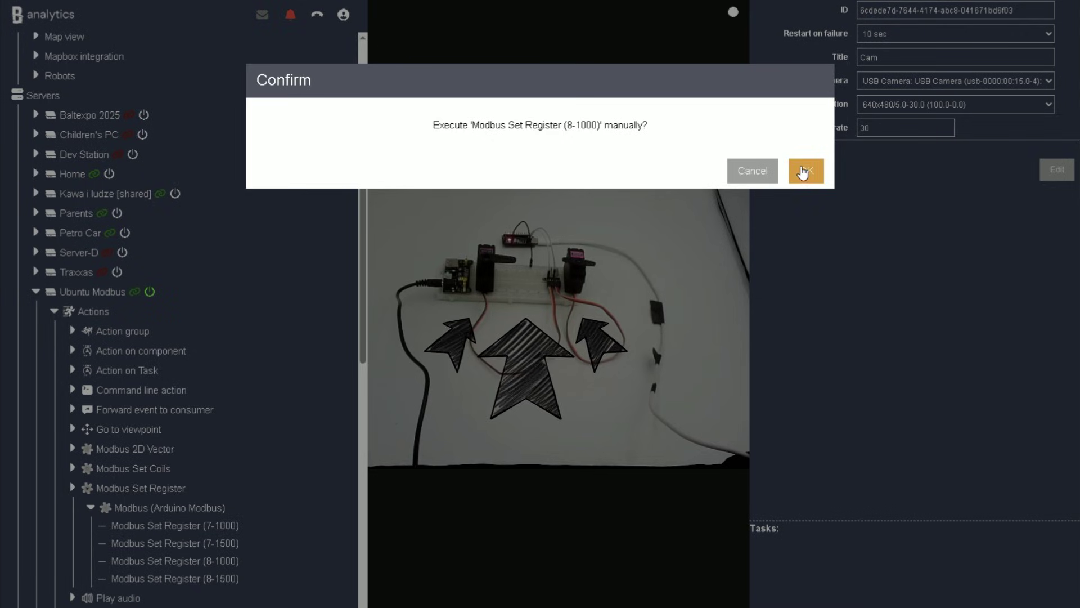
pyautogui.click(801, 170)
pyautogui.click(351, 544)
pyautogui.click(815, 172)
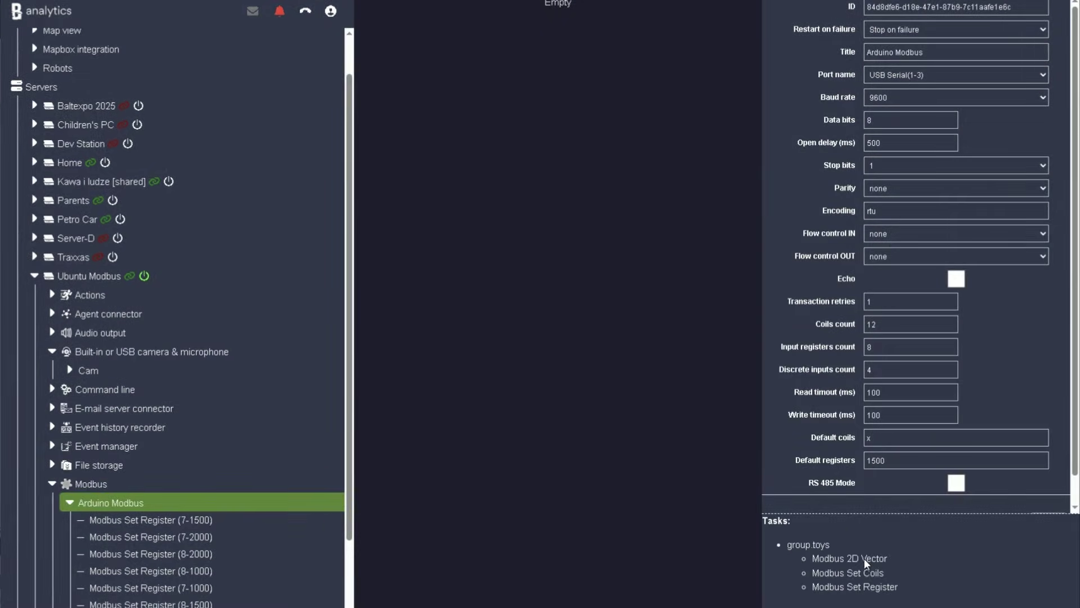
# Create Modbus 2D Vector 'Stick control' driven by the Saitek X-56 Rhino Stick onto channels 8 and 7
pyautogui.click(864, 558)
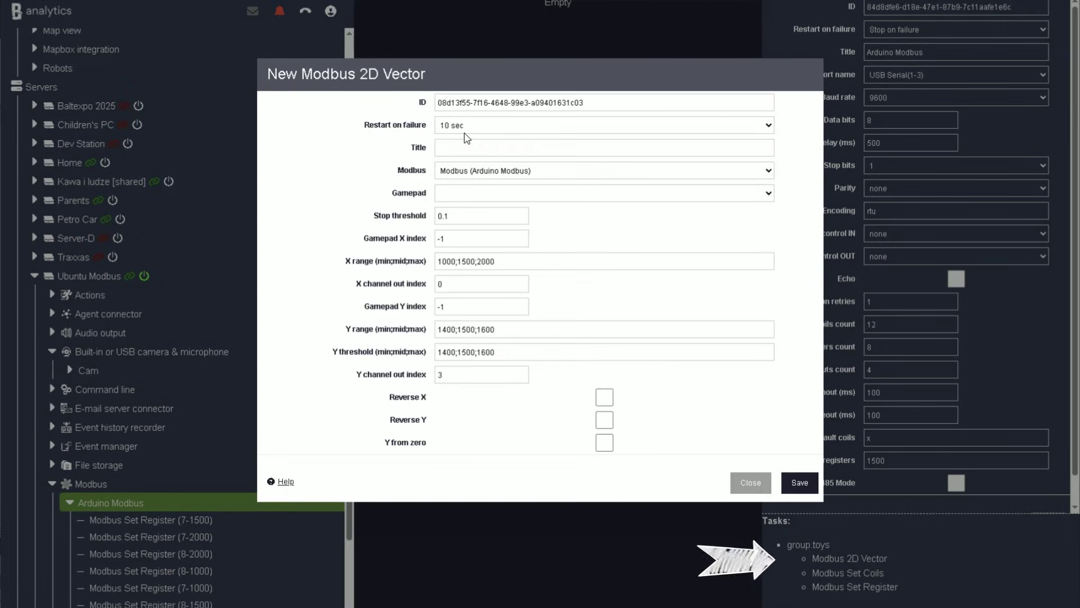
pyautogui.click(462, 145)
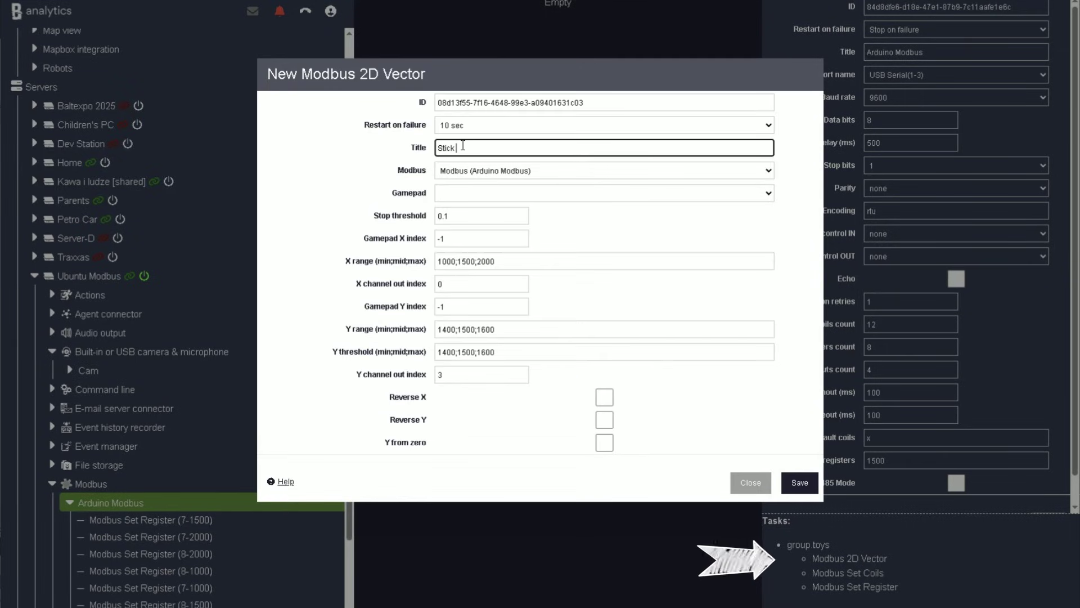
pyautogui.click(484, 197)
pyautogui.click(469, 215)
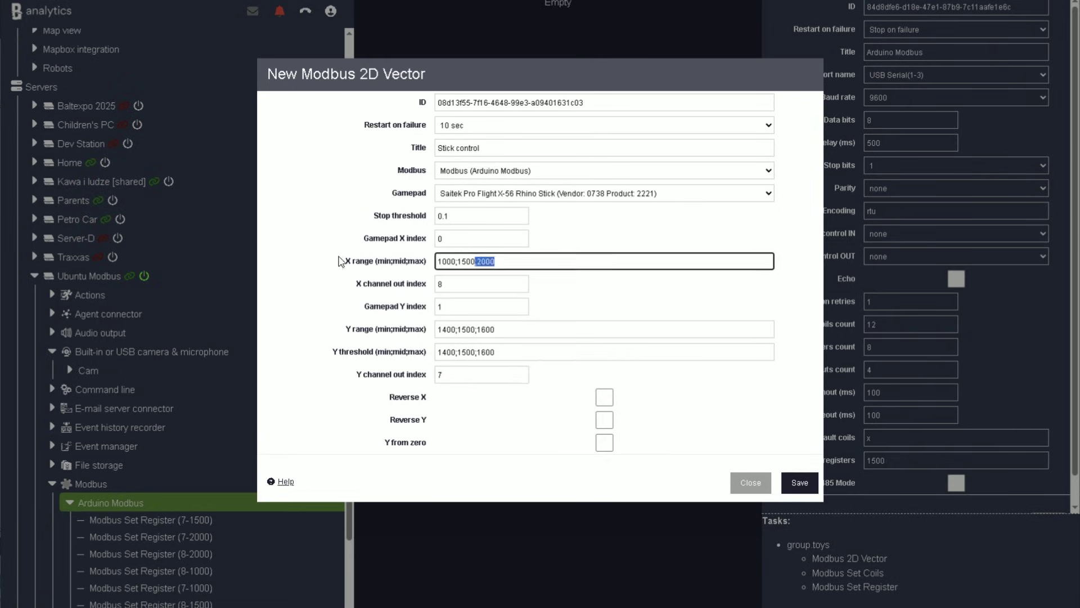
pyautogui.press('Tab')
pyautogui.press('Tab')
pyautogui.press('Tab')
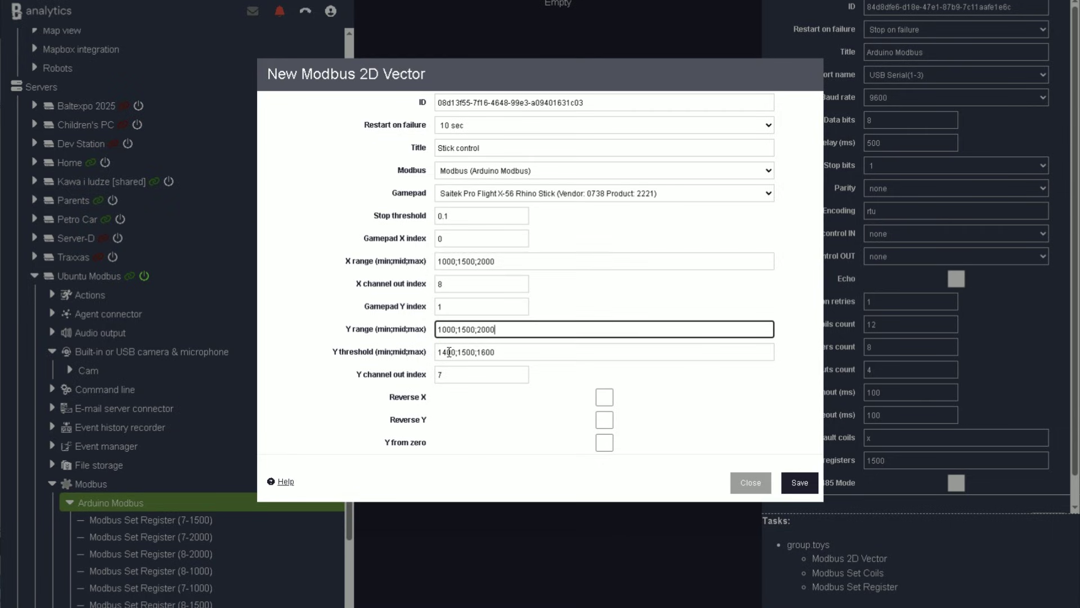
pyautogui.click(449, 352)
pyautogui.press('BackSpace')
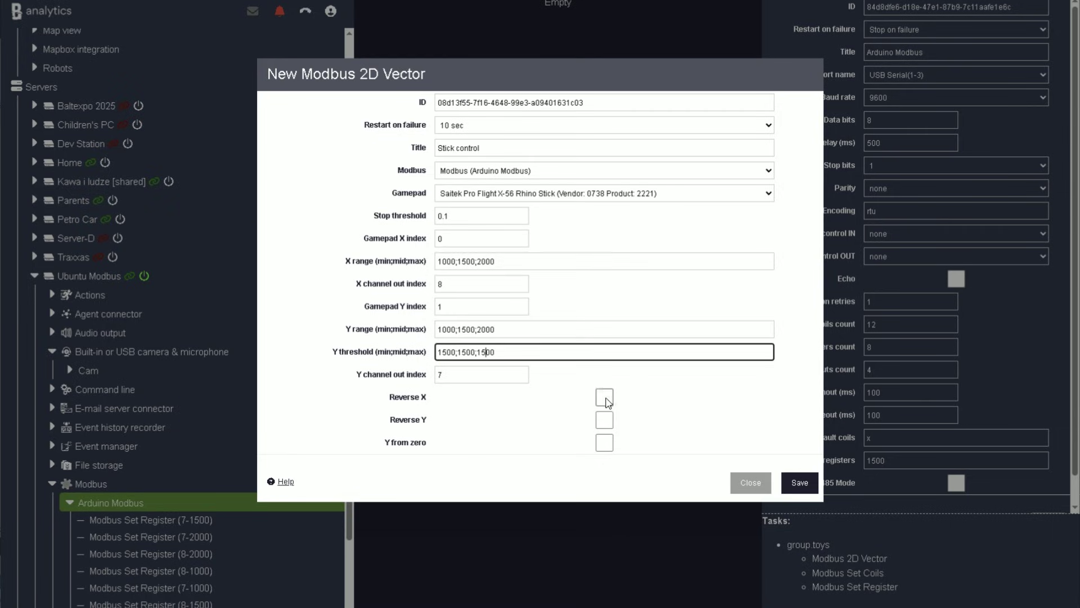
pyautogui.click(800, 482)
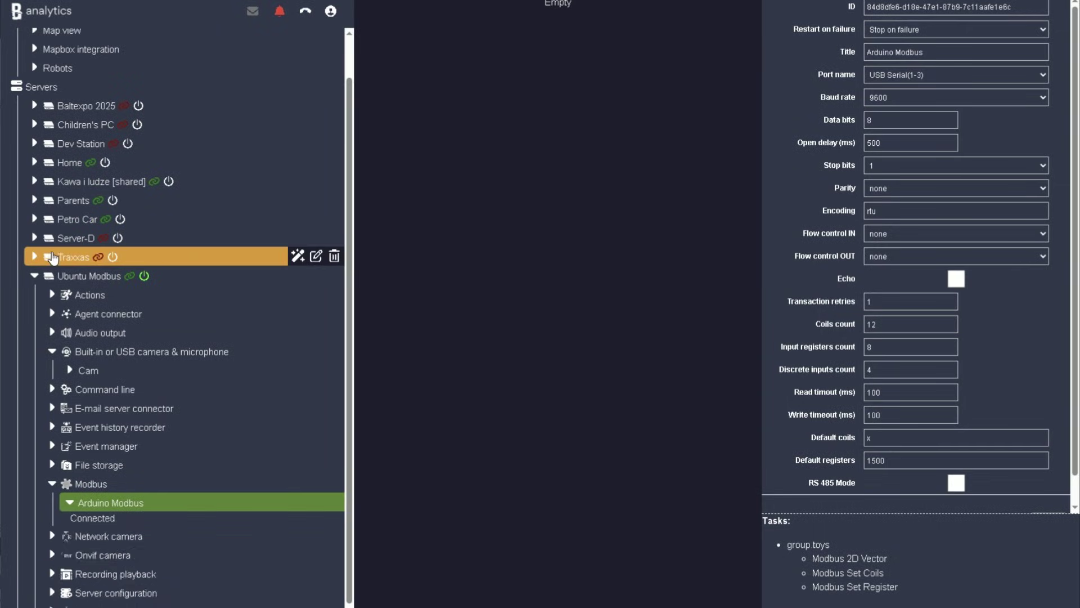
# Create an event manager named 'Stick rules'
pyautogui.click(163, 449)
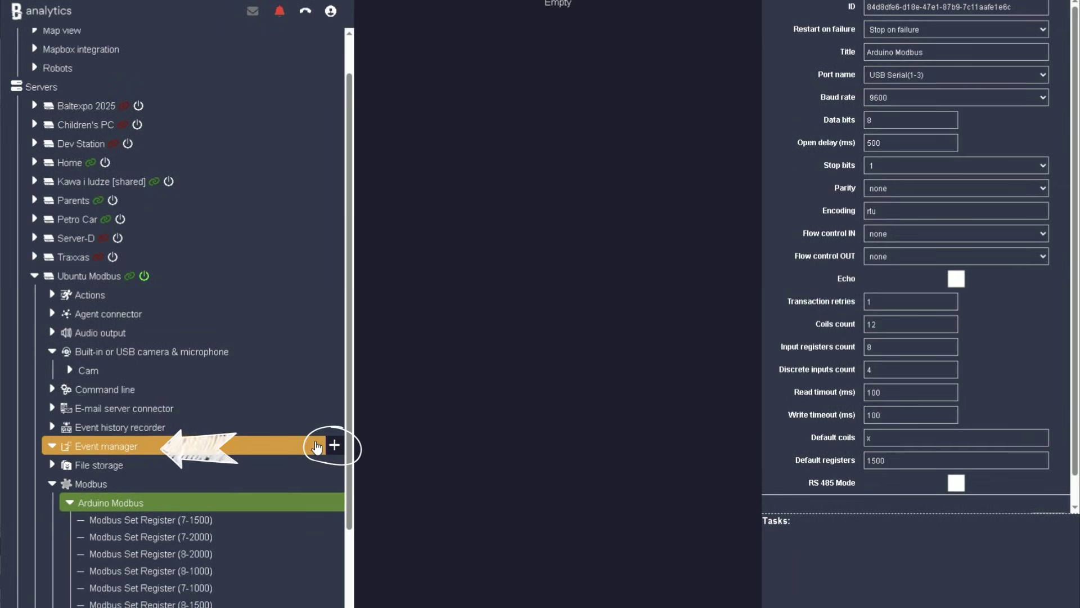
pyautogui.click(337, 447)
pyautogui.click(480, 148)
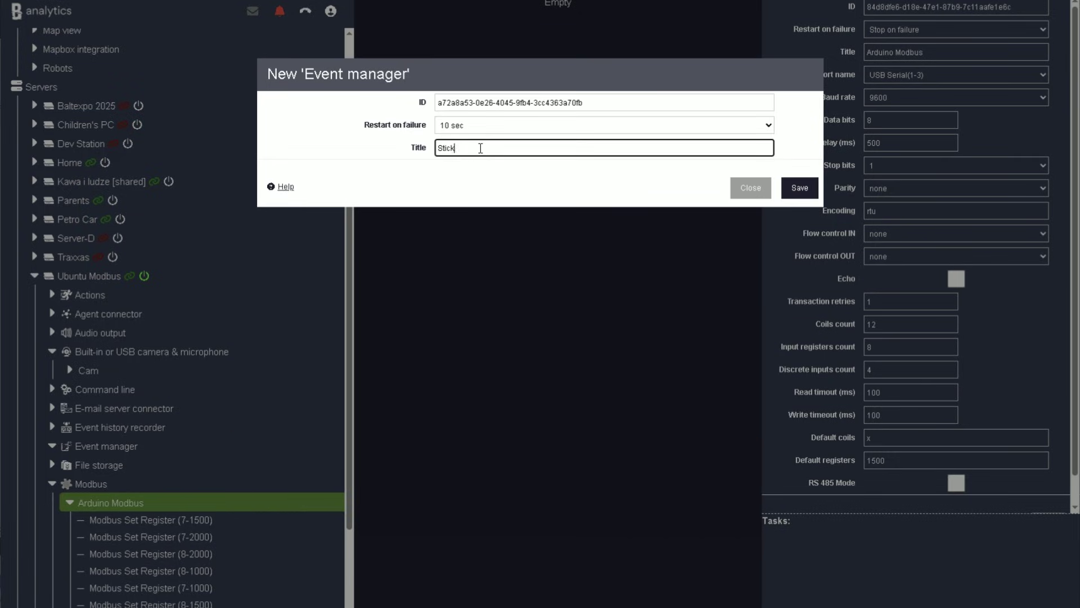
pyautogui.write('Stick rules')
pyautogui.press('Return')
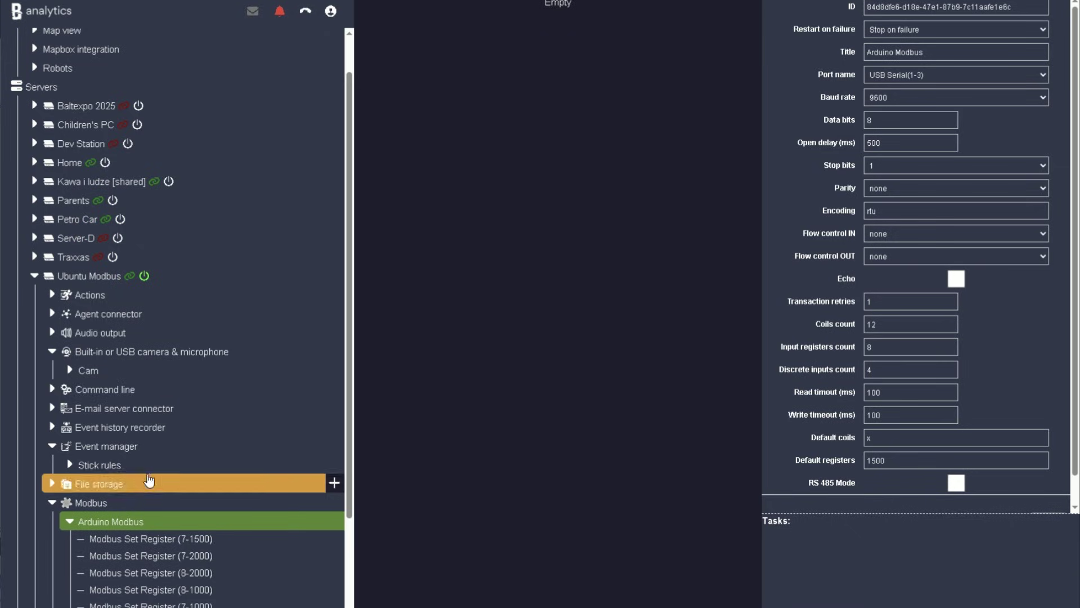
# Add a new rule named 'Forward stick events' to Stick rules
pyautogui.click(101, 465)
pyautogui.click(384, 10)
pyautogui.write('Forward events')
pyautogui.hotkey('ctrl', 'Left')
pyautogui.write('stick')
pyautogui.press('Return')
# Make the rule run Modbus 2D Vector (Stick control) on Gamepad state changed, and enable it
pyautogui.click(414, 262)
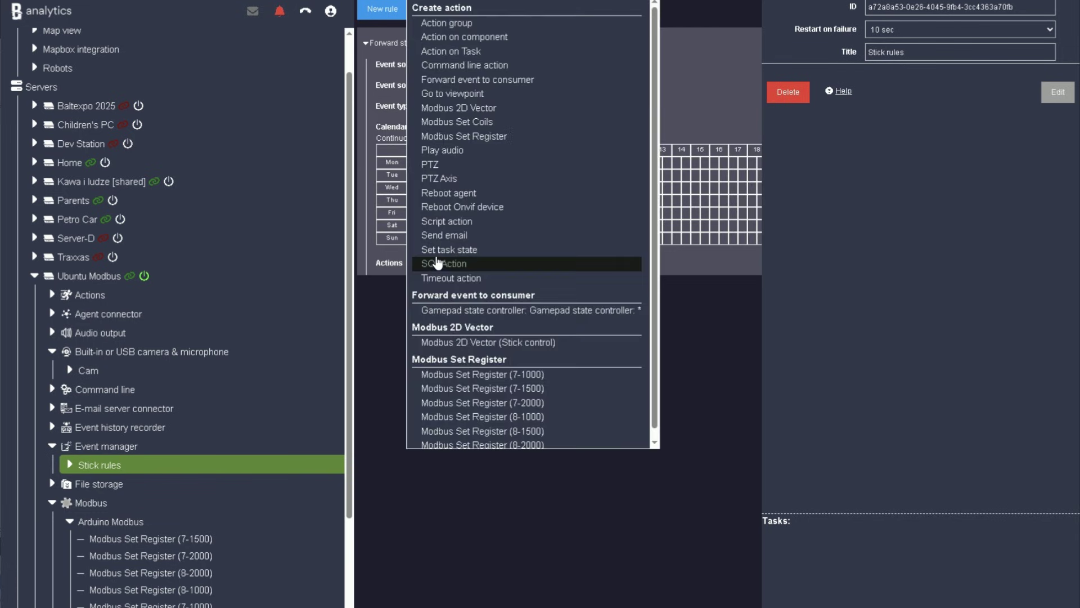
pyautogui.click(494, 342)
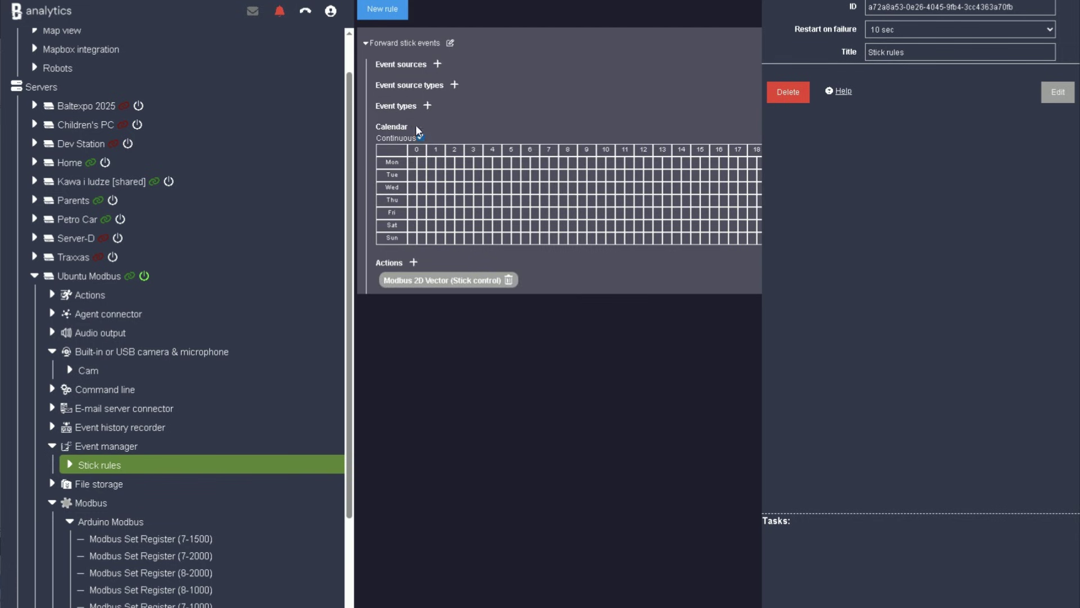
pyautogui.click(427, 106)
pyautogui.click(509, 169)
pyautogui.click(799, 210)
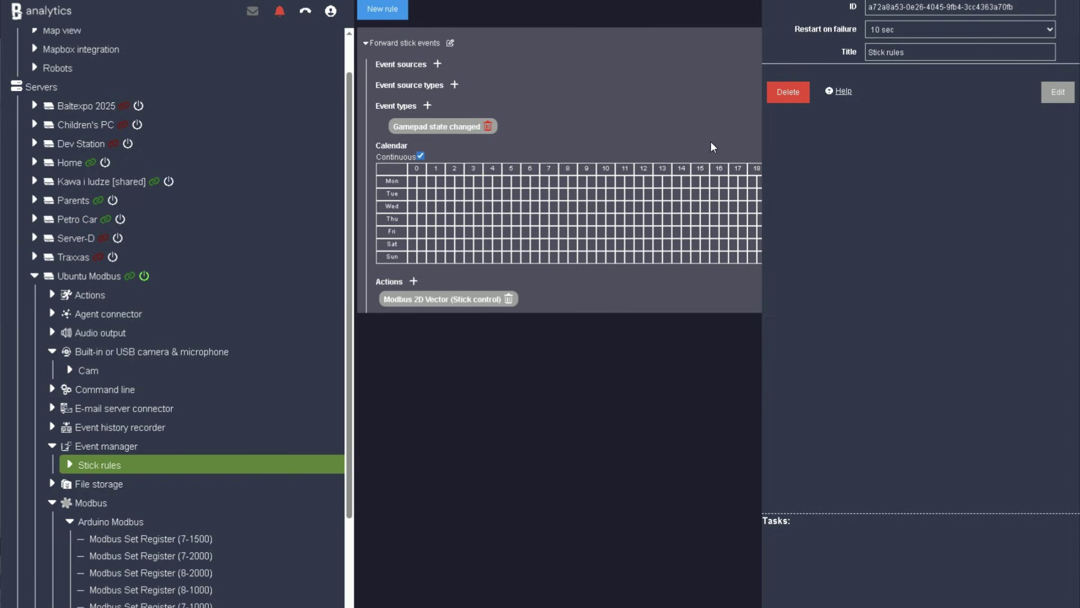
pyautogui.hscroll(2, 746, 69)
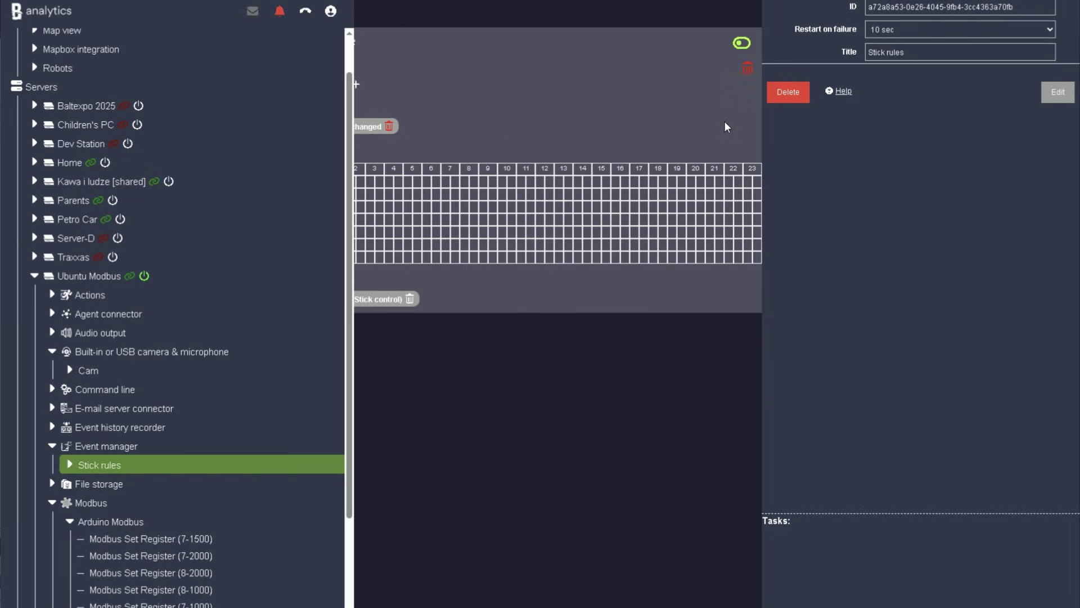
pyautogui.click(742, 43)
pyautogui.click(796, 159)
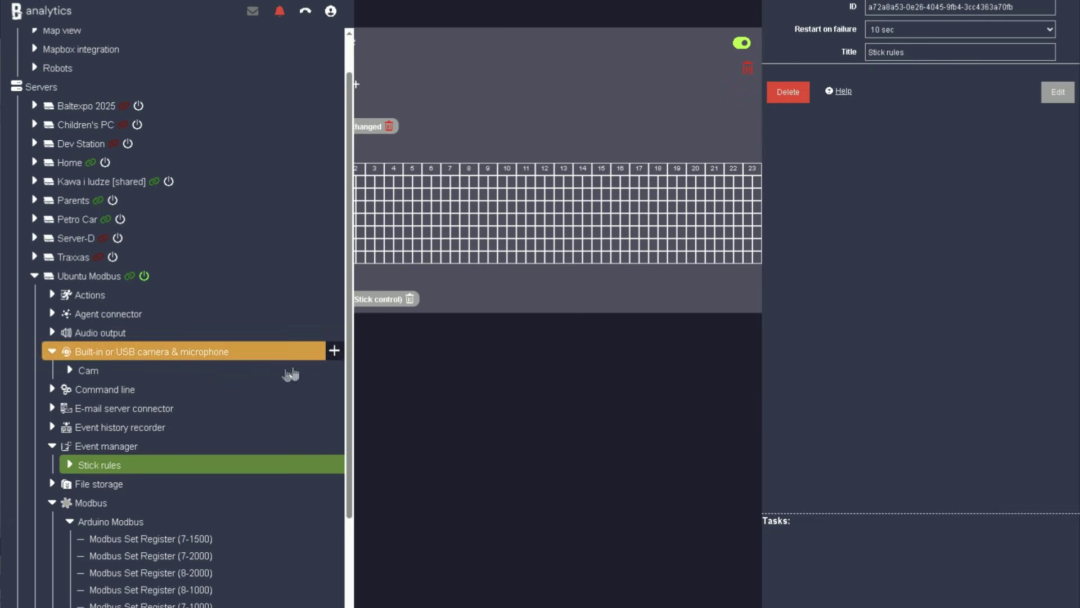
# Create flexible 'Arduino dashboard' and place an enlarged Ubuntu Modbus: Cam widget on it
pyautogui.click(235, 377)
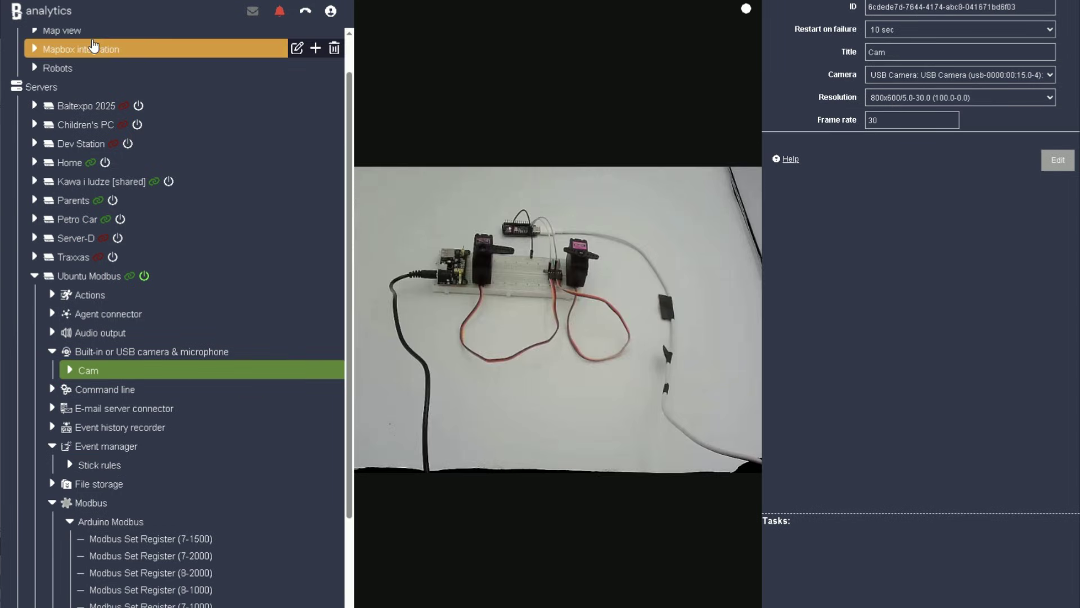
pyautogui.scroll(2, 308, 57)
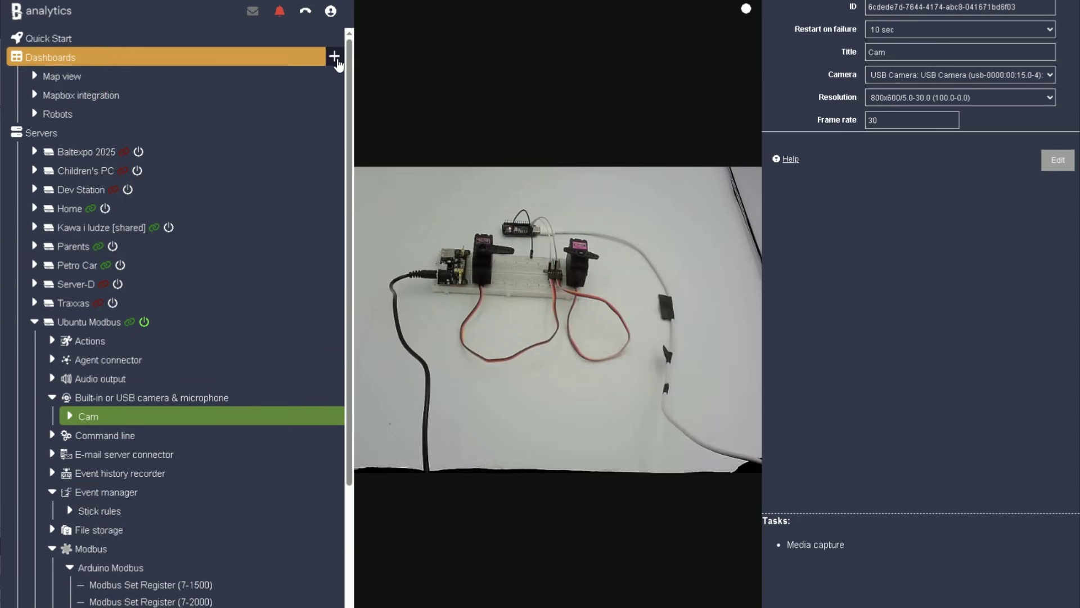
pyautogui.click(334, 58)
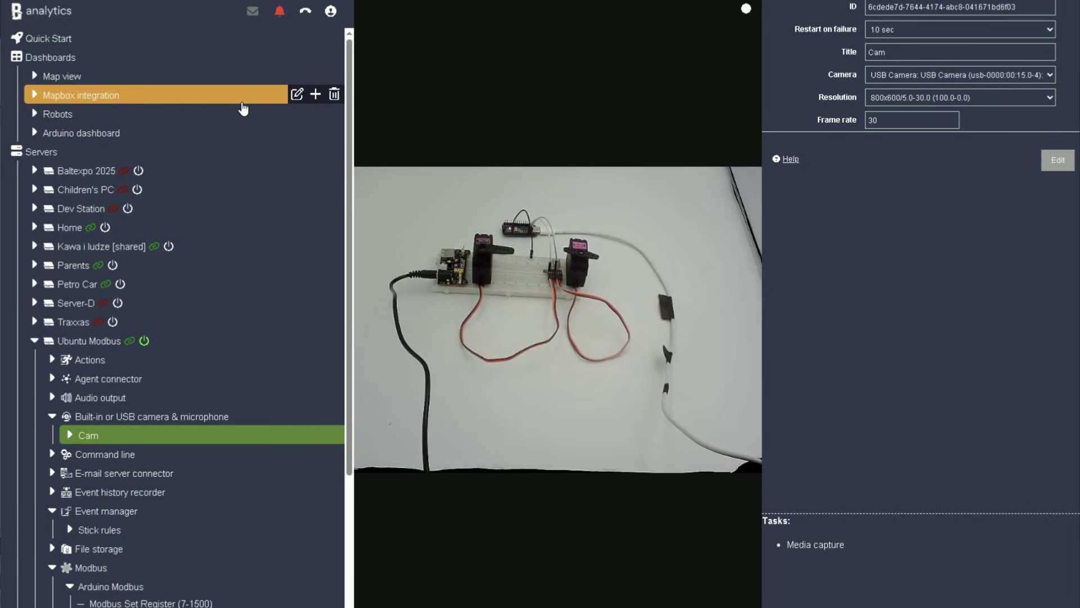
pyautogui.click(180, 135)
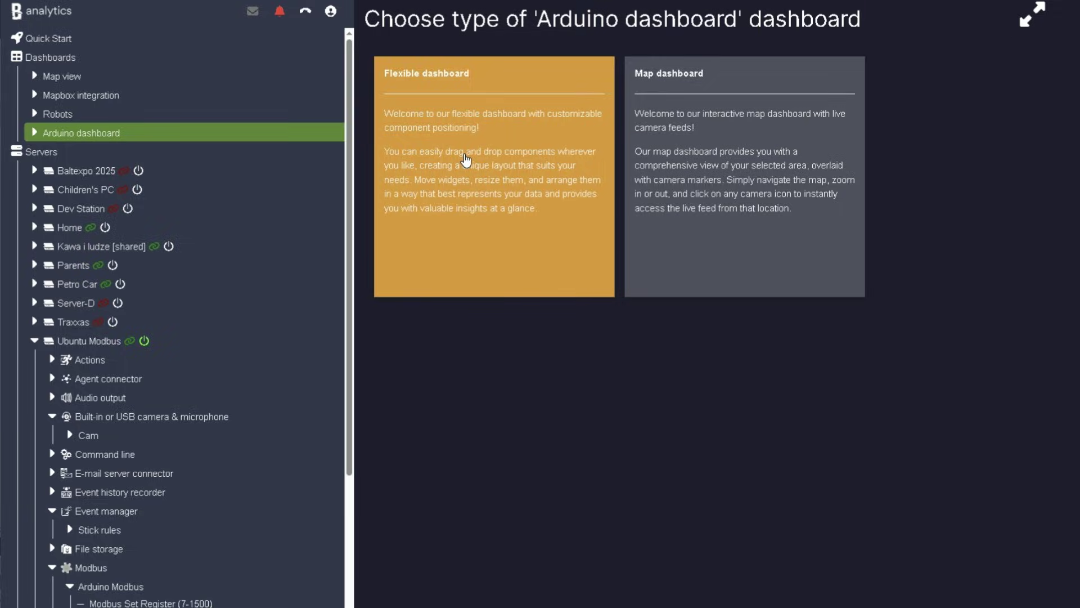
pyautogui.click(465, 159)
pyautogui.moveTo(88, 436); pyautogui.dragTo(459, 178)
pyautogui.moveTo(704, 356); pyautogui.dragTo(860, 453)
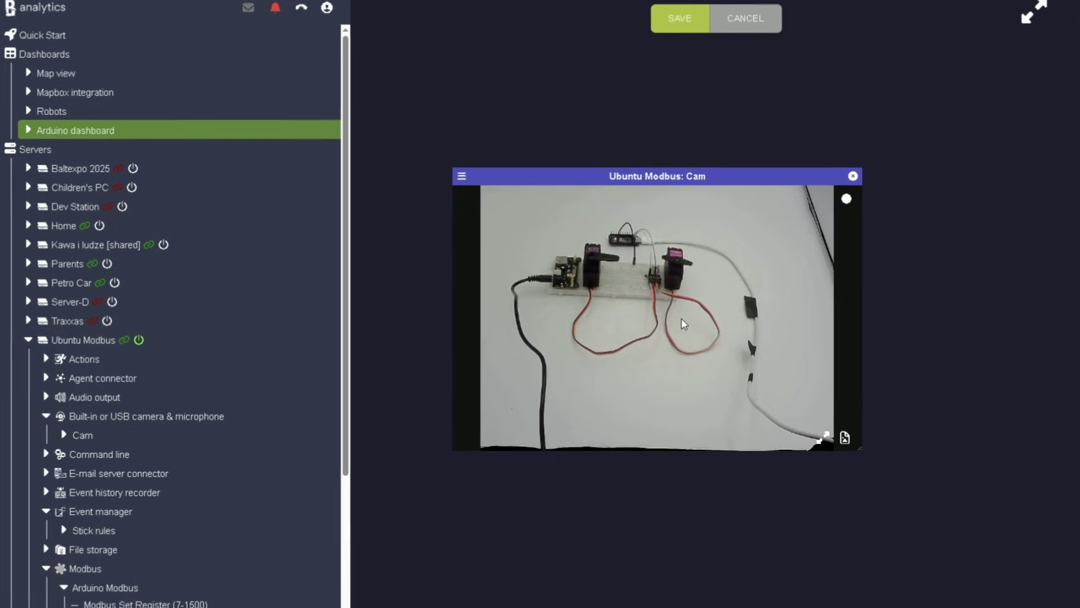